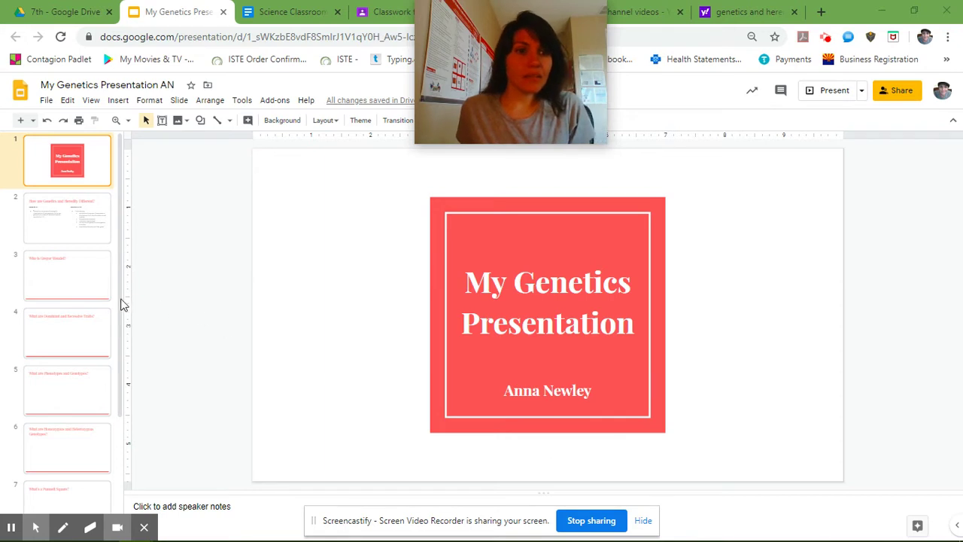
- Go to slide 2, 'How are Genetics and Heredity Different?', from the filmstrip
click(55, 226)
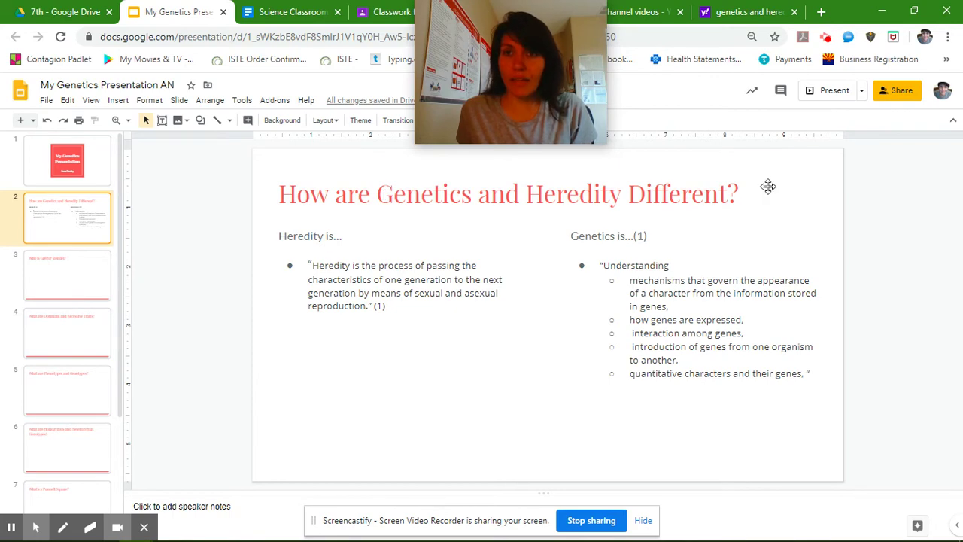
- Copy the family clip-art from Yahoo's 'genetics and heredity' image results and return to the presentation
click(740, 13)
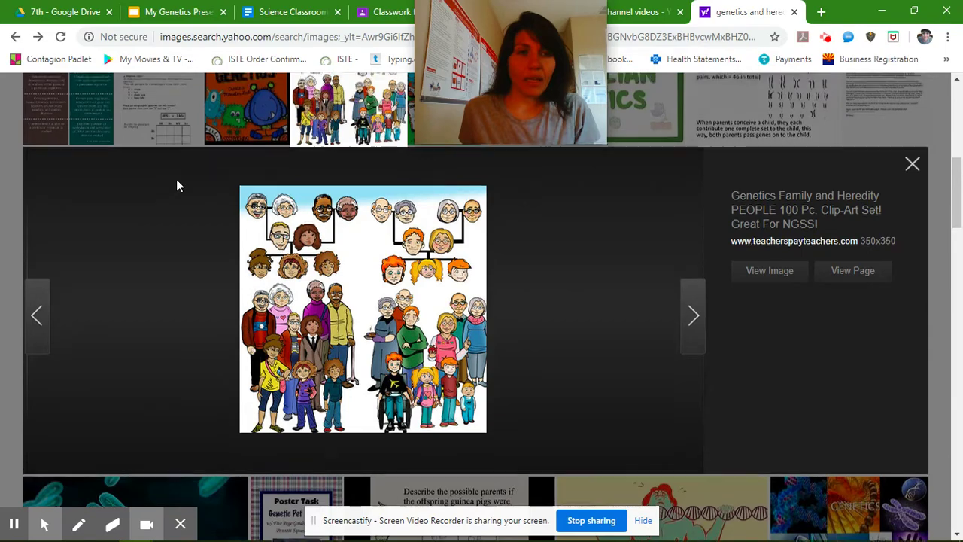
scroll(178, 186, up, 5)
scroll(178, 185, up, 1)
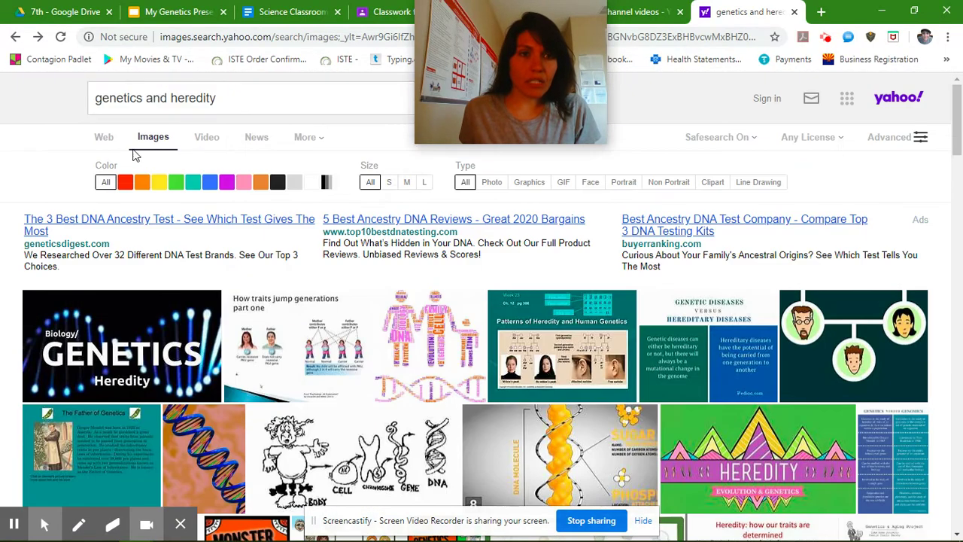
scroll(499, 355, down, 7)
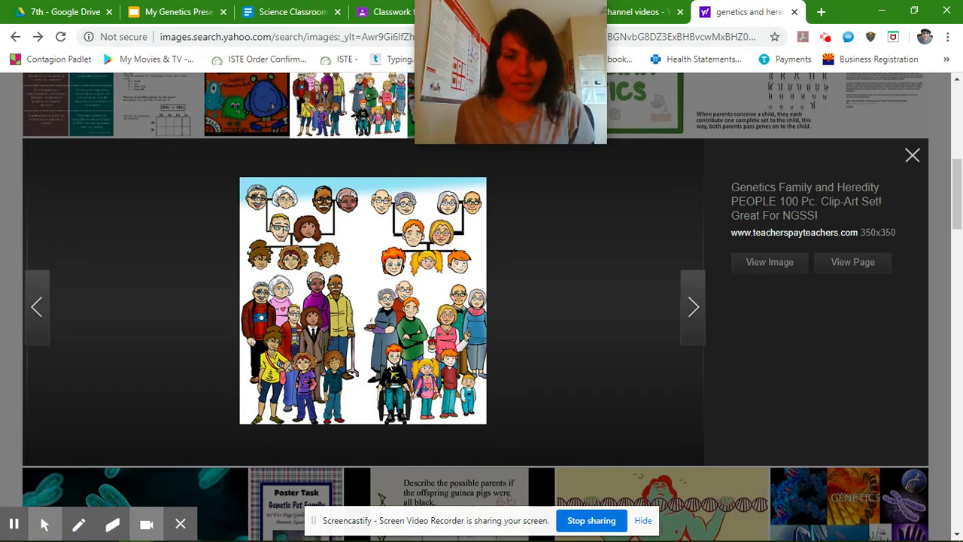
right_click(368, 301)
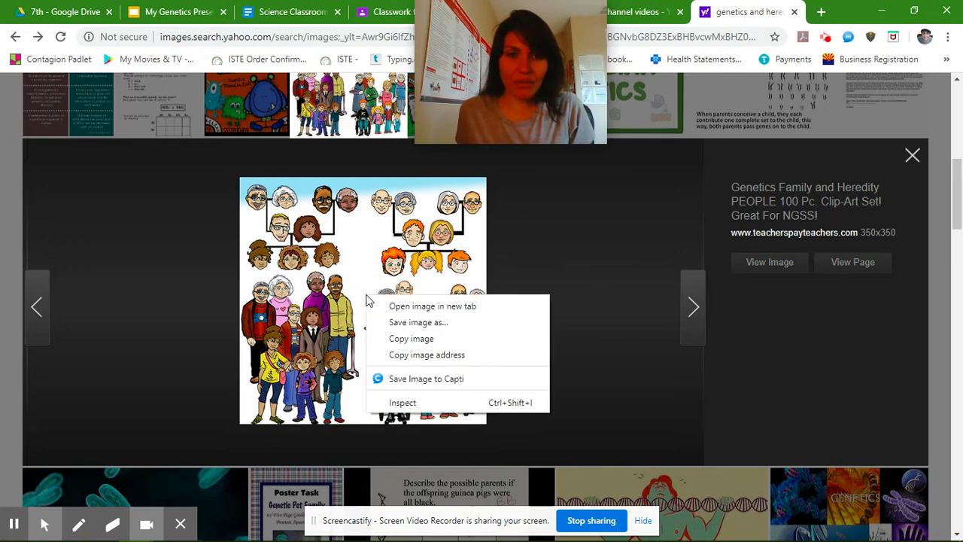
click(393, 343)
click(173, 12)
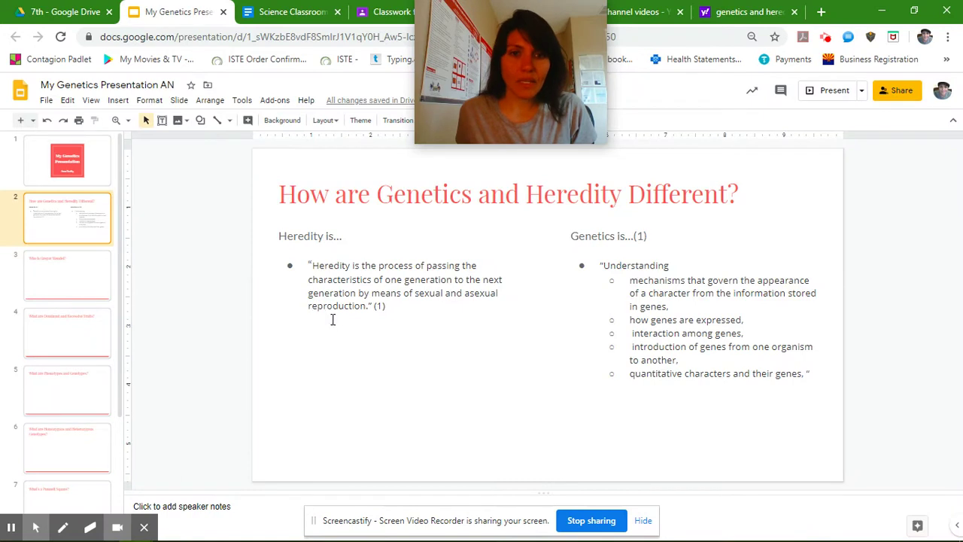
- Paste the family clip-art on slide 2, resize it smaller, and place it beneath the Heredity text
key(ctrl+v)
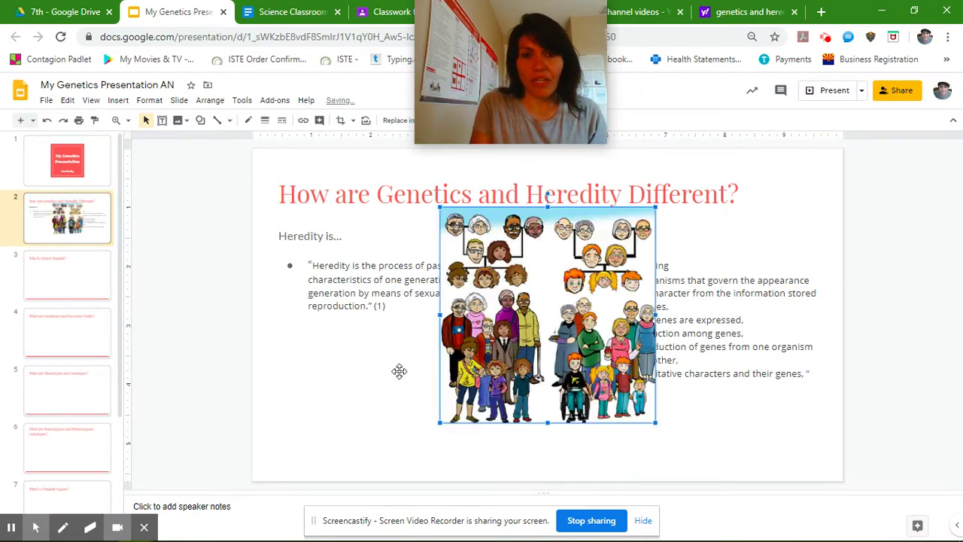
drag(440, 422, 486, 375)
drag(593, 284, 519, 378)
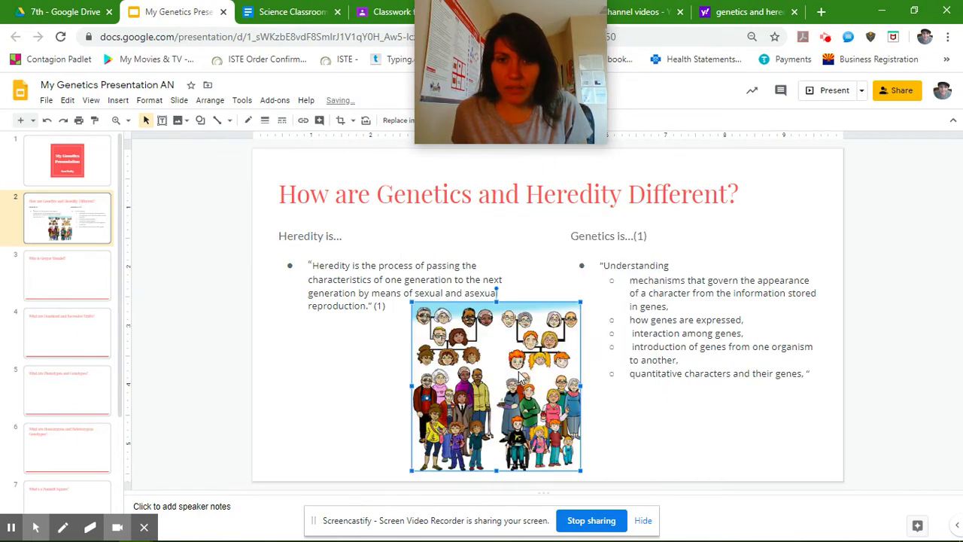
drag(410, 470, 447, 434)
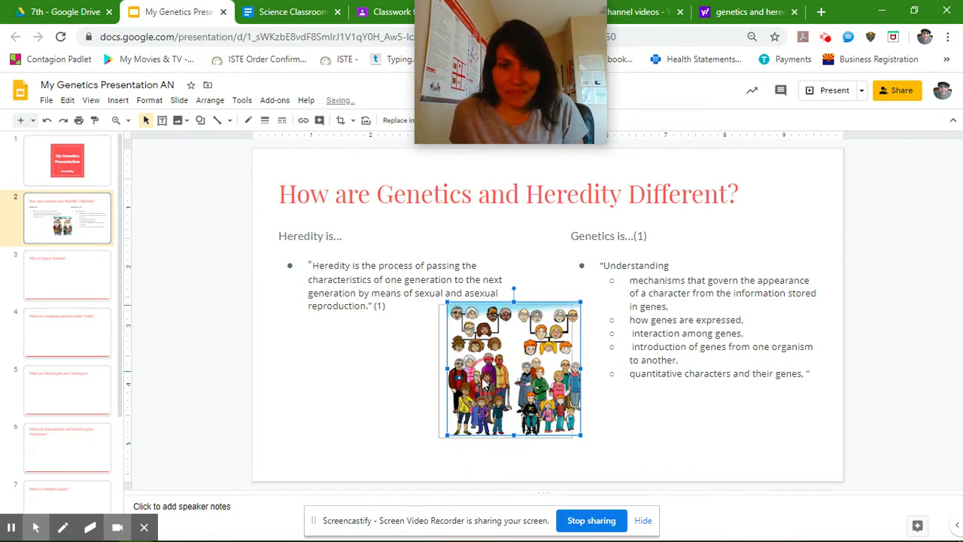
mouse_move(498, 379)
mouse_down()
mouse_move(483, 391)
mouse_move(509, 393)
mouse_up()
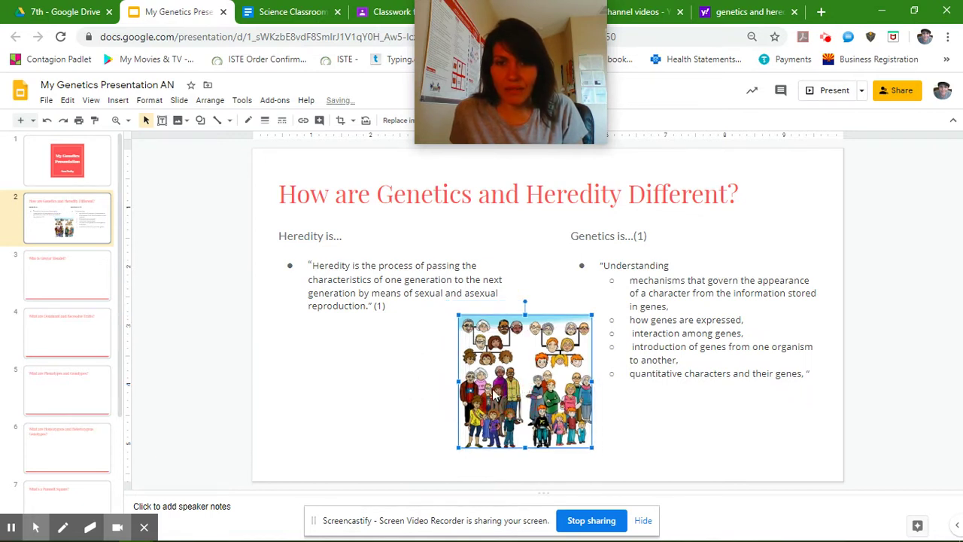
click(165, 123)
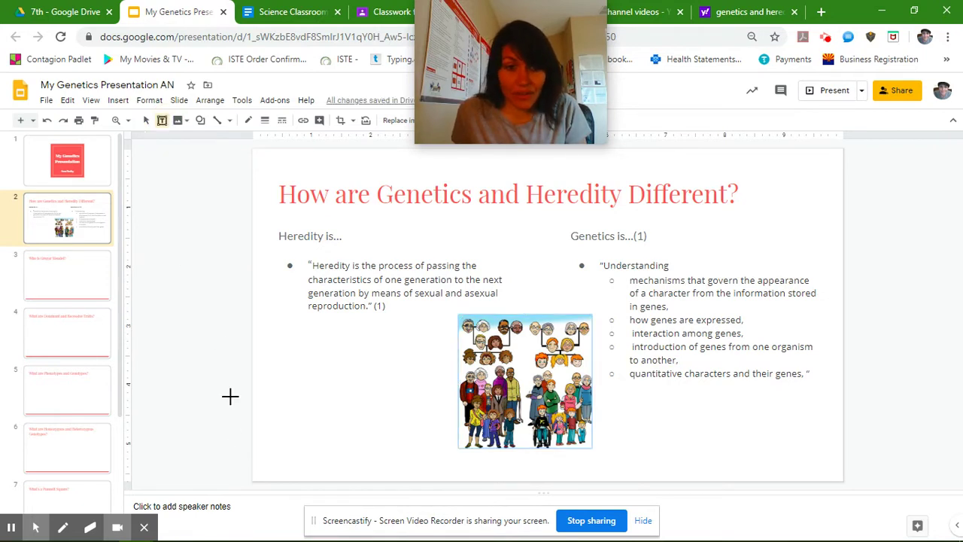
- Add a caption box across slide 2's bottom reading 'Retrieved From:'
drag(258, 455, 762, 475)
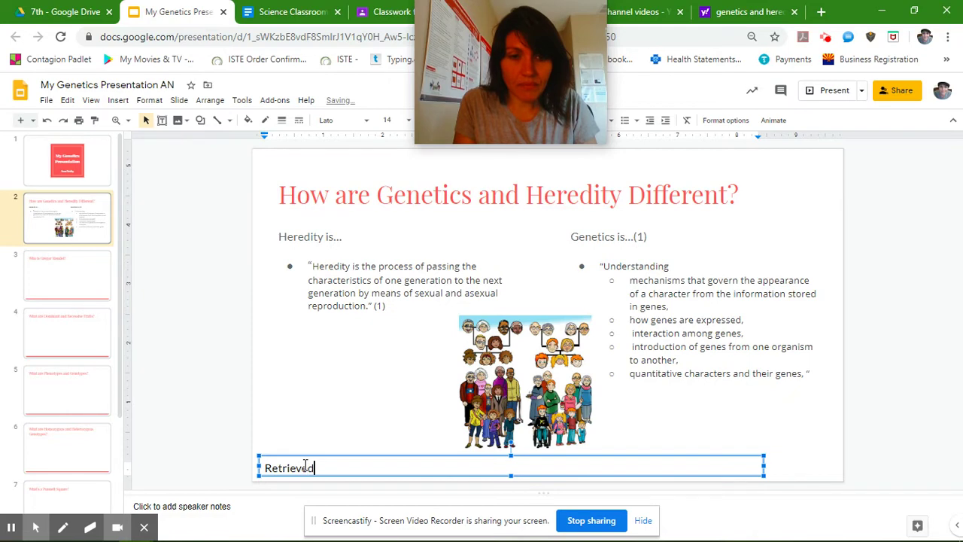
text(Retrieved From:)
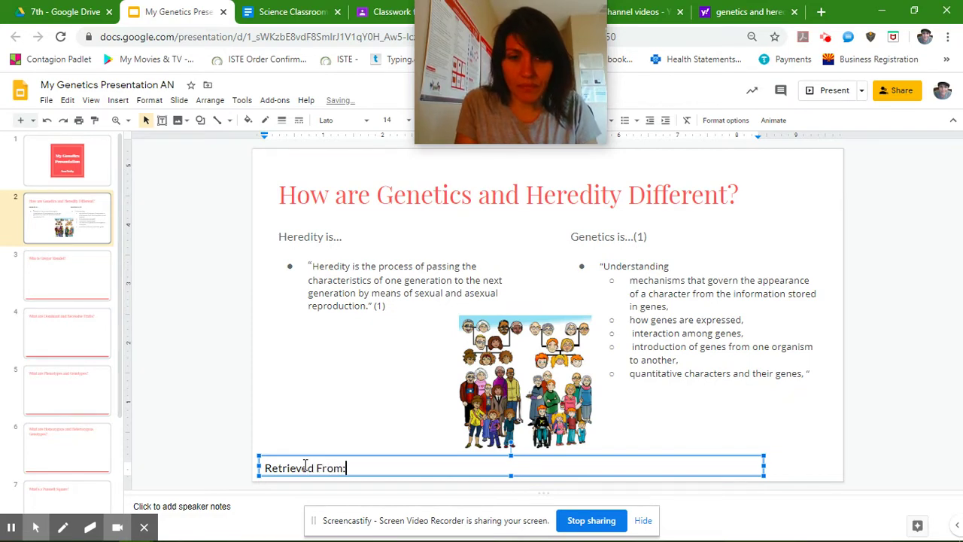
click(744, 12)
- Open the clip-art's Teachers Pay Teachers product page and copy its URL
click(862, 275)
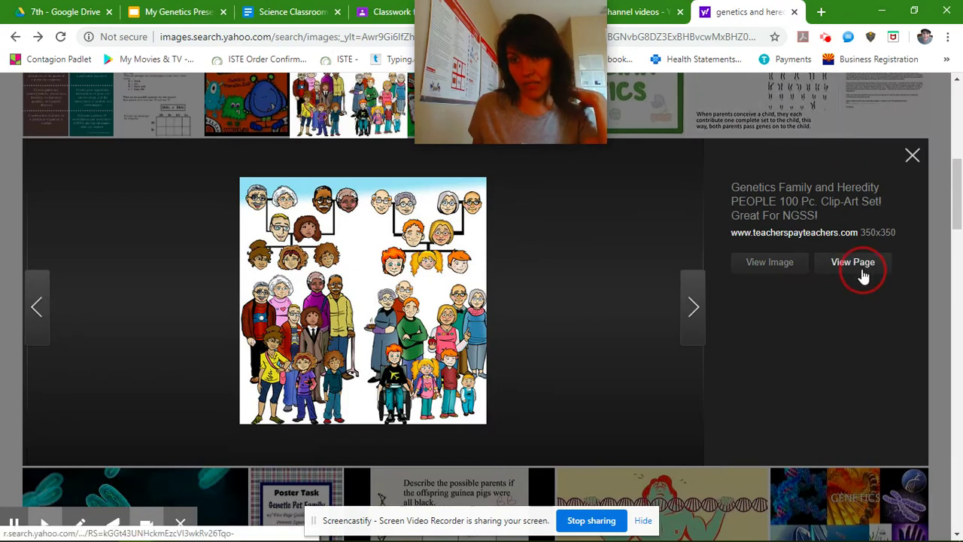
click(862, 275)
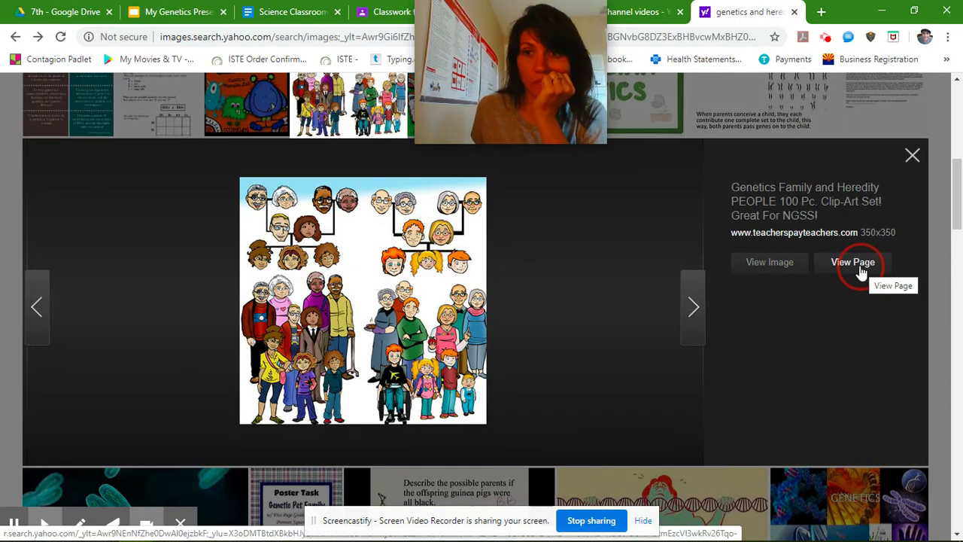
click(861, 271)
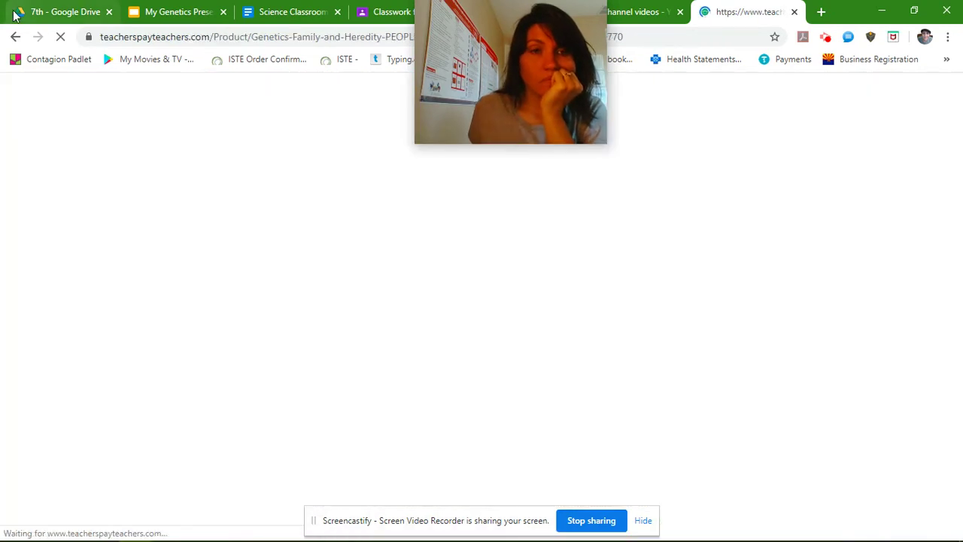
click(233, 38)
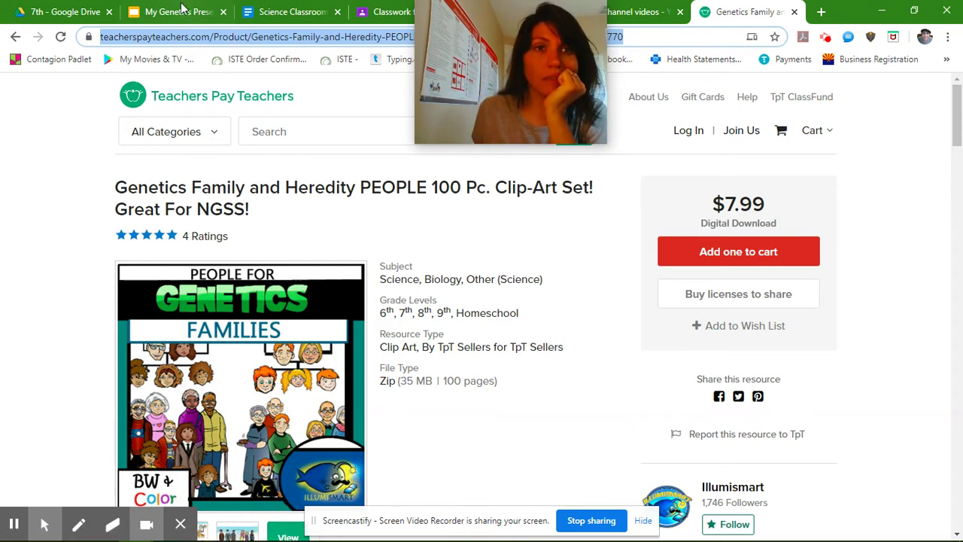
click(179, 12)
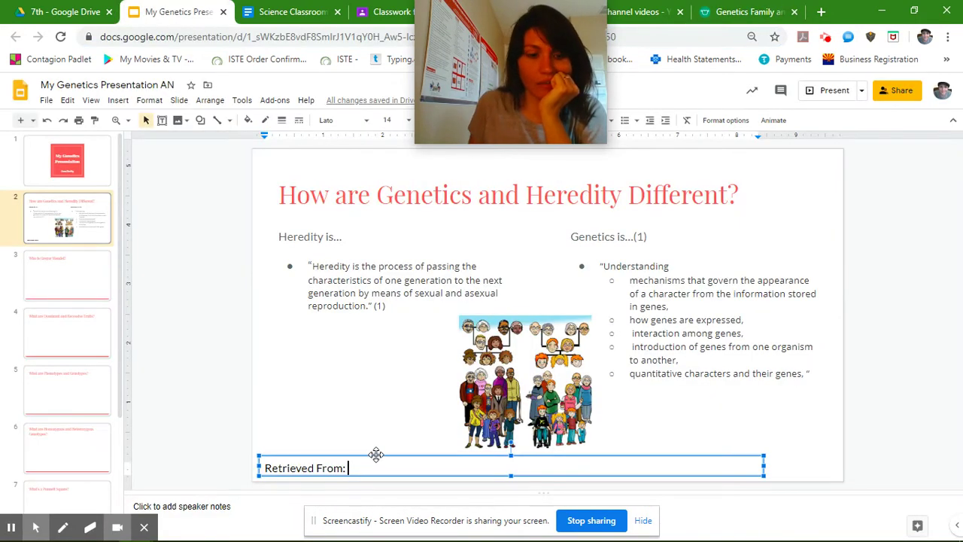
- Paste the Teachers Pay Teachers link into the caption, set it to size 10, and widen the box to one line
key(ctrl+v)
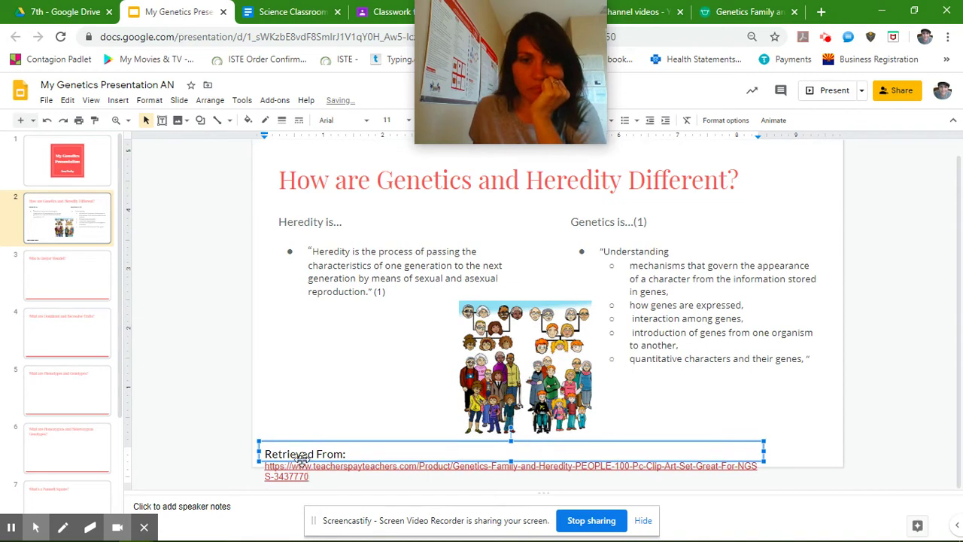
click(275, 441)
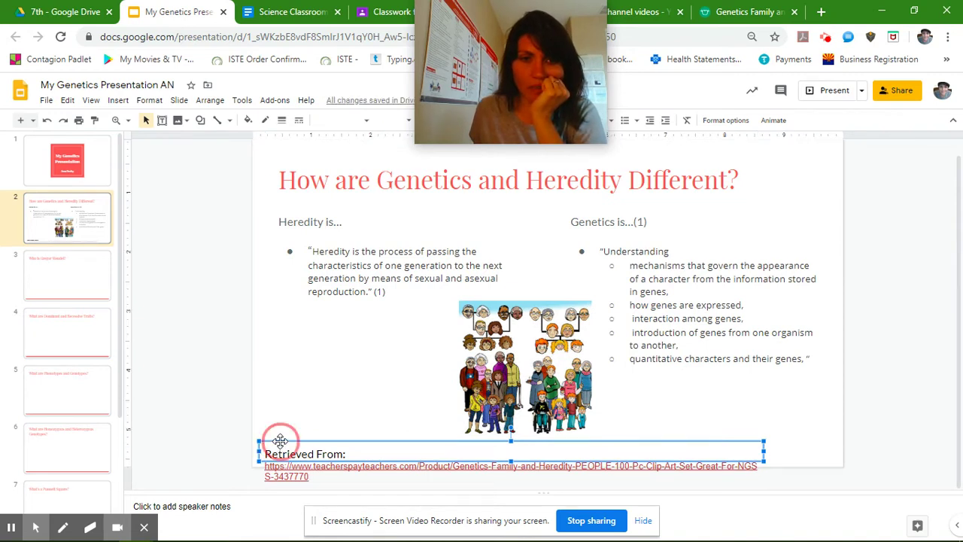
click(393, 121)
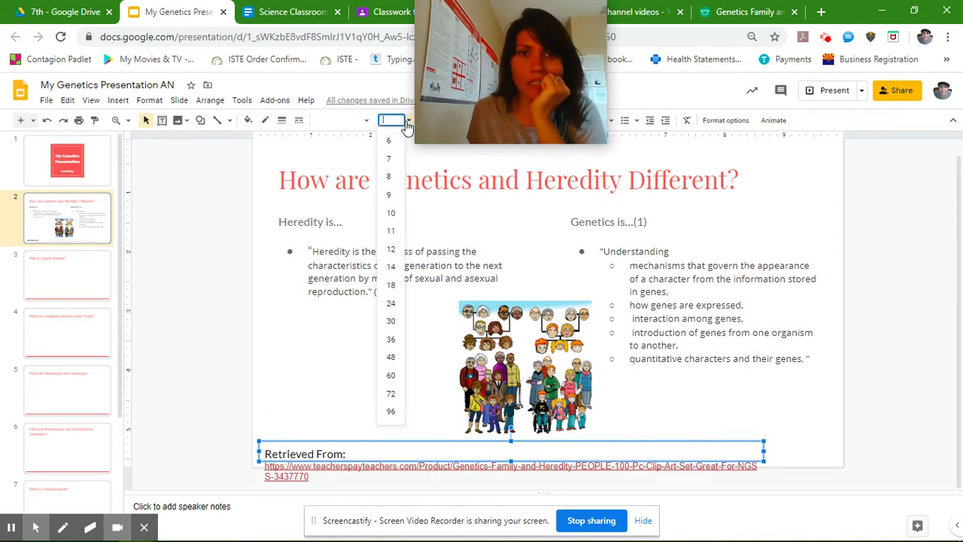
click(390, 214)
drag(763, 451, 840, 443)
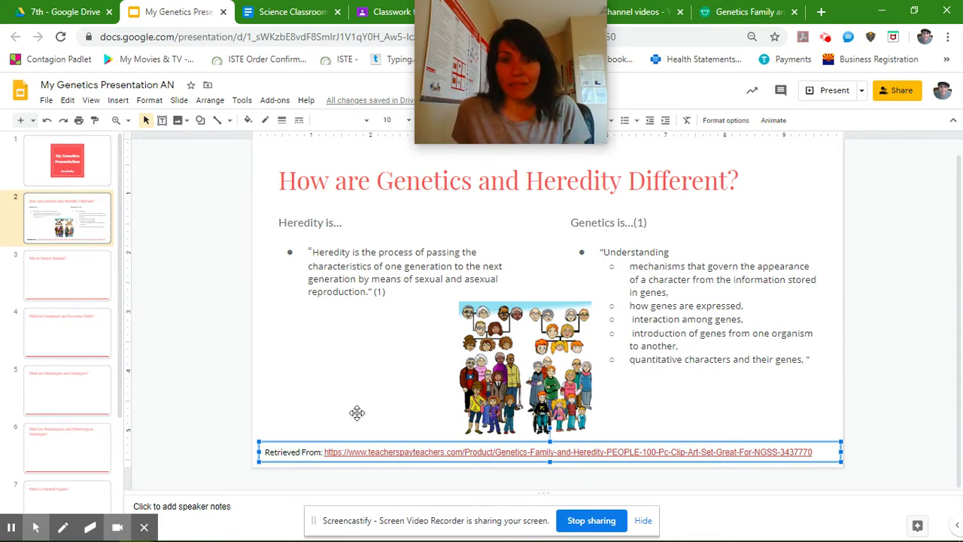
click(49, 286)
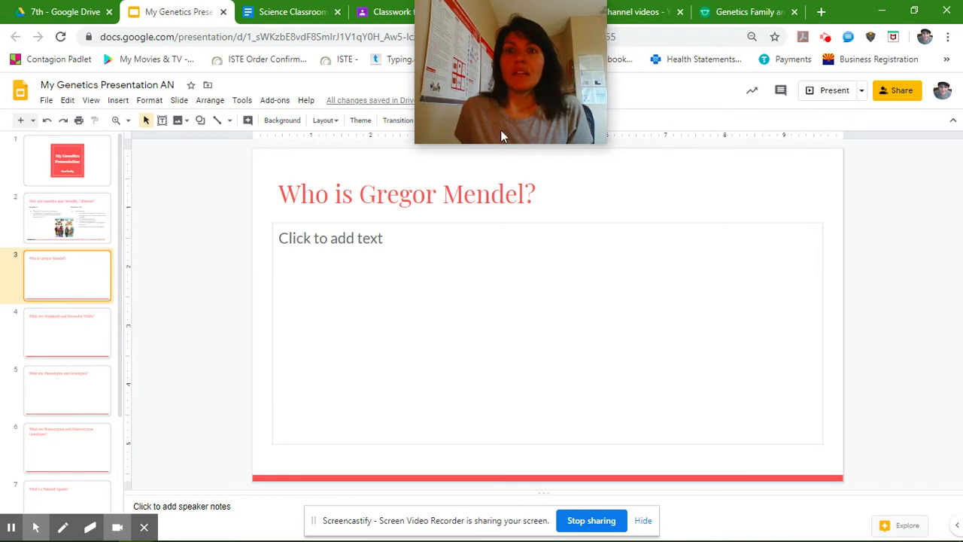
- Return to Yahoo's 'genetics and heredity' results and switch from Images to Web results
click(711, 12)
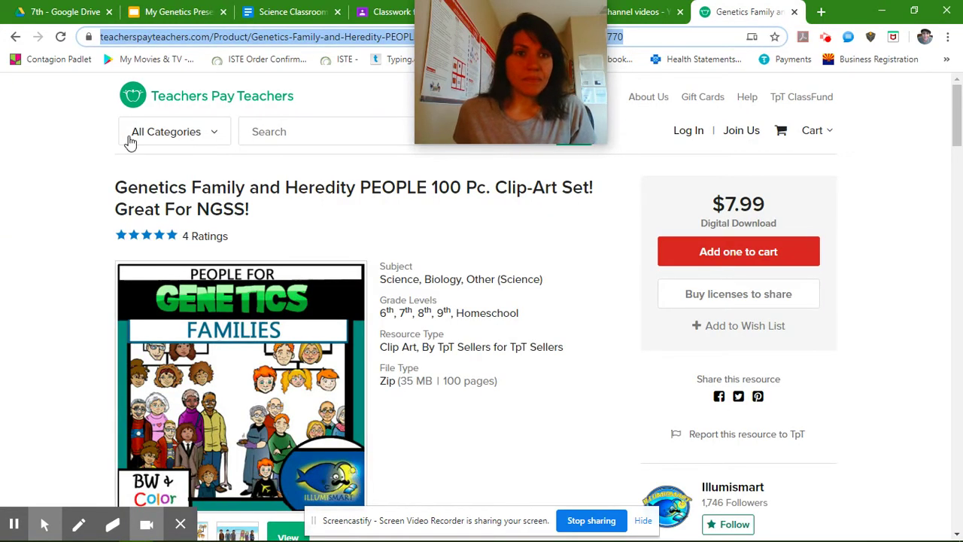
click(15, 37)
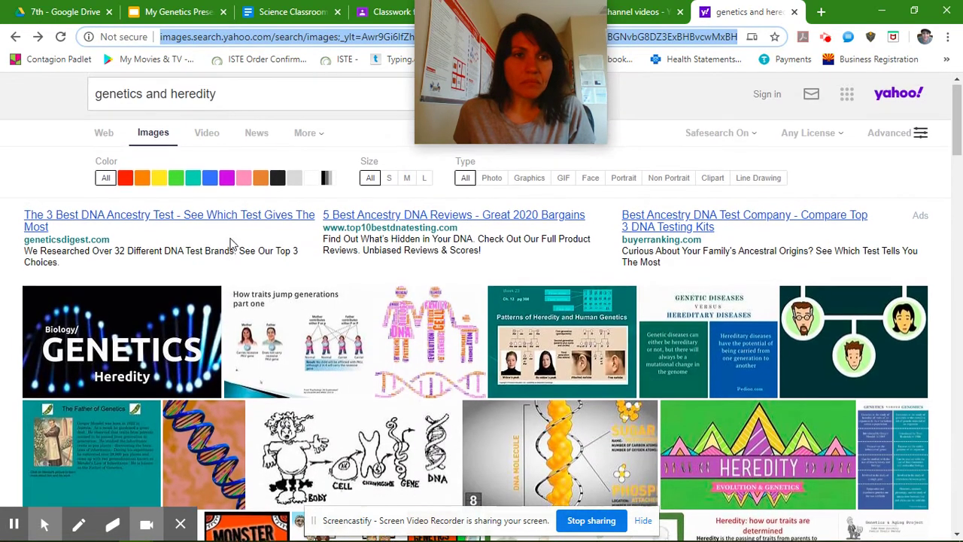
click(103, 133)
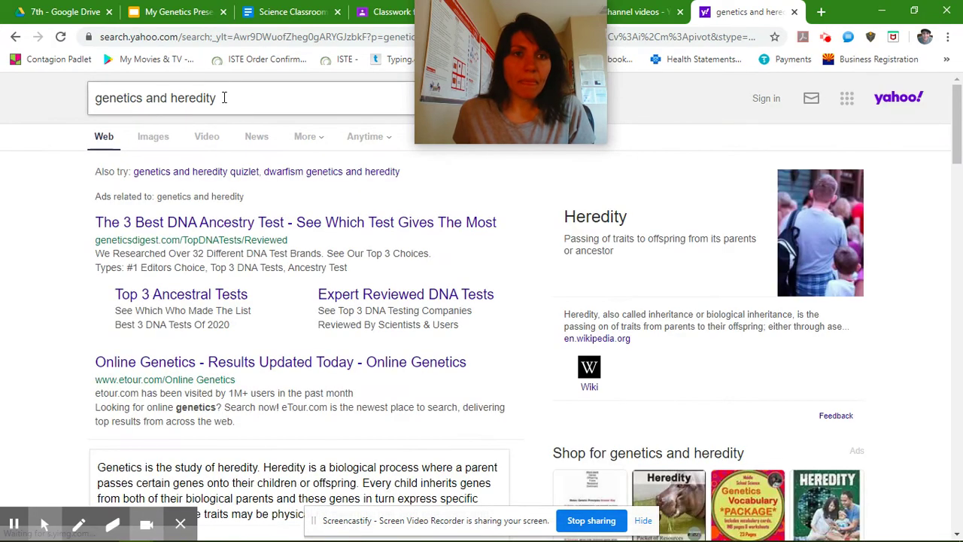
drag(222, 99, 72, 95)
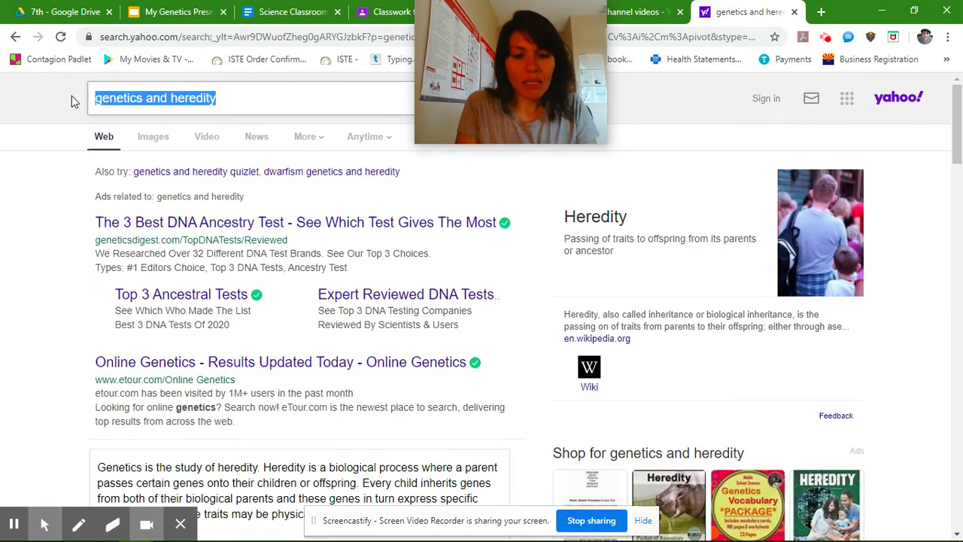
- Search Yahoo for 'who is gregor mendel' via the autocomplete suggestion
text(Who is Gregor)
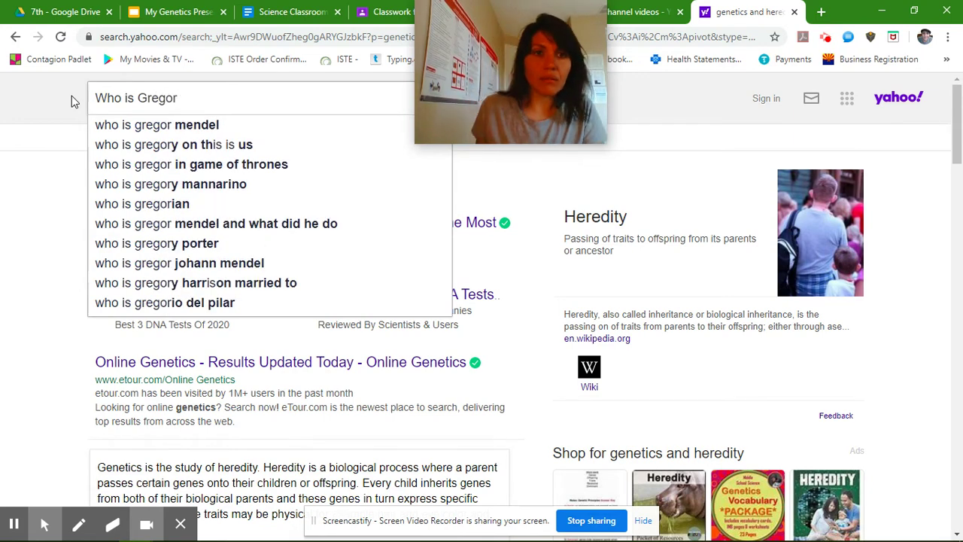
click(115, 126)
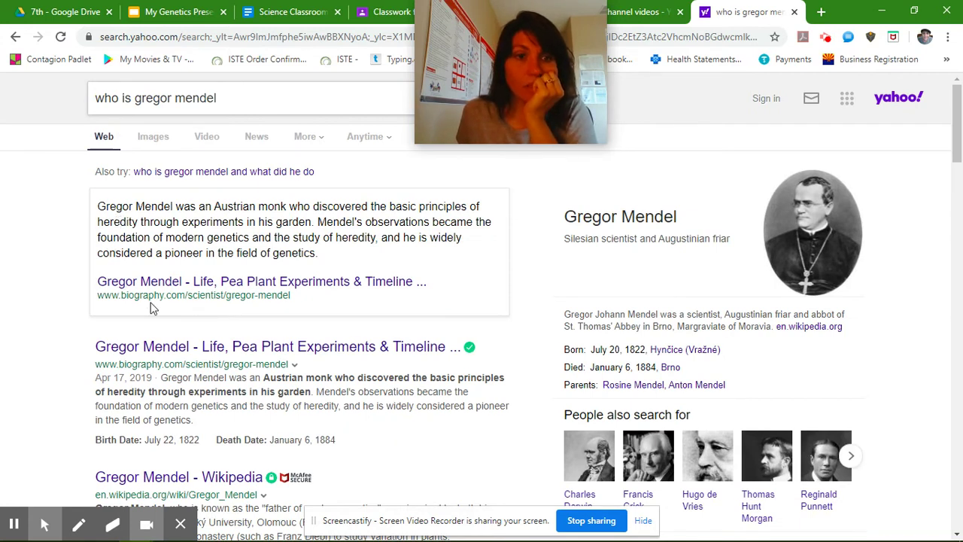
- Open the Biography.com Gregor Mendel article, copy his portrait, and return to the presentation
click(185, 281)
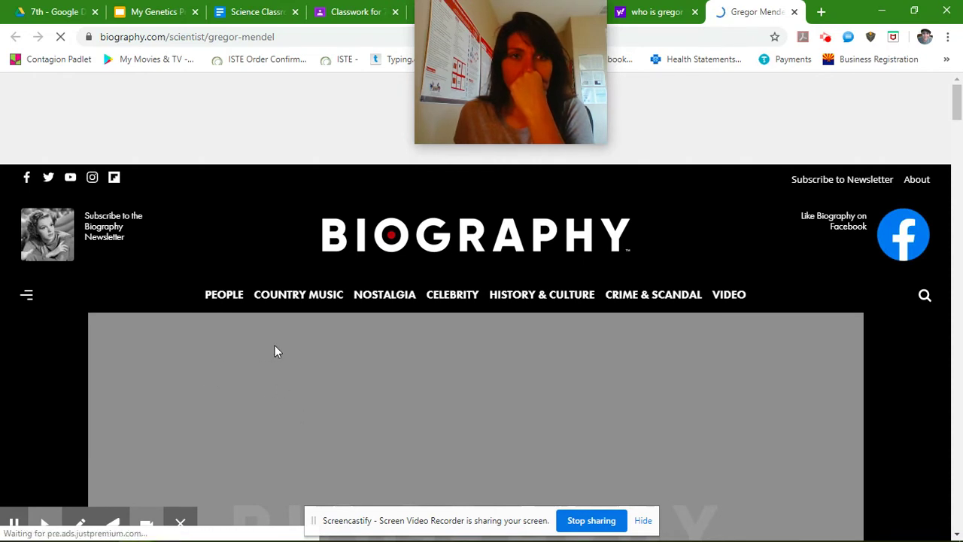
scroll(275, 350, down, 2)
scroll(267, 343, down, 5)
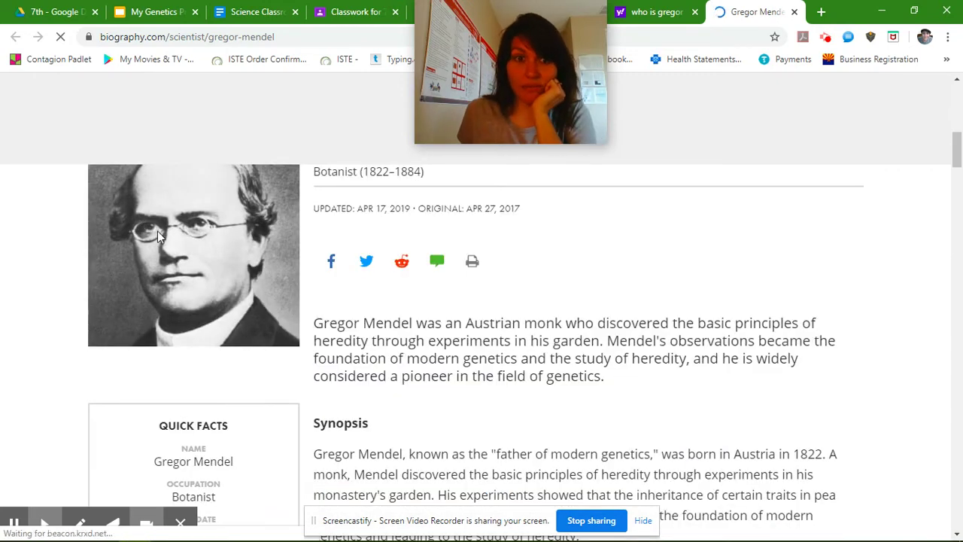
right_click(172, 251)
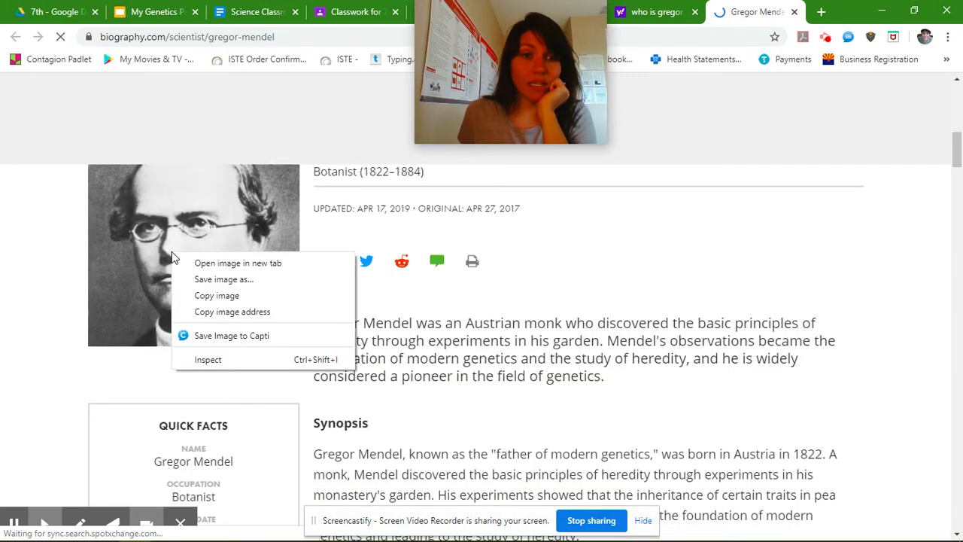
click(225, 295)
click(158, 20)
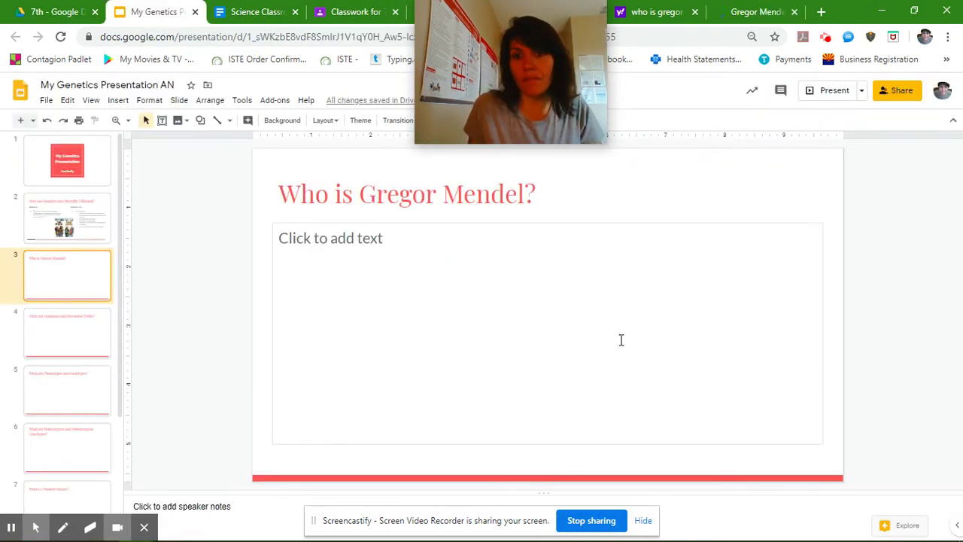
- Paste Mendel's portrait at slide 3's upper right and add a 'Retrieved From:' caption box along the bottom
key(ctrl+v)
drag(556, 331, 729, 276)
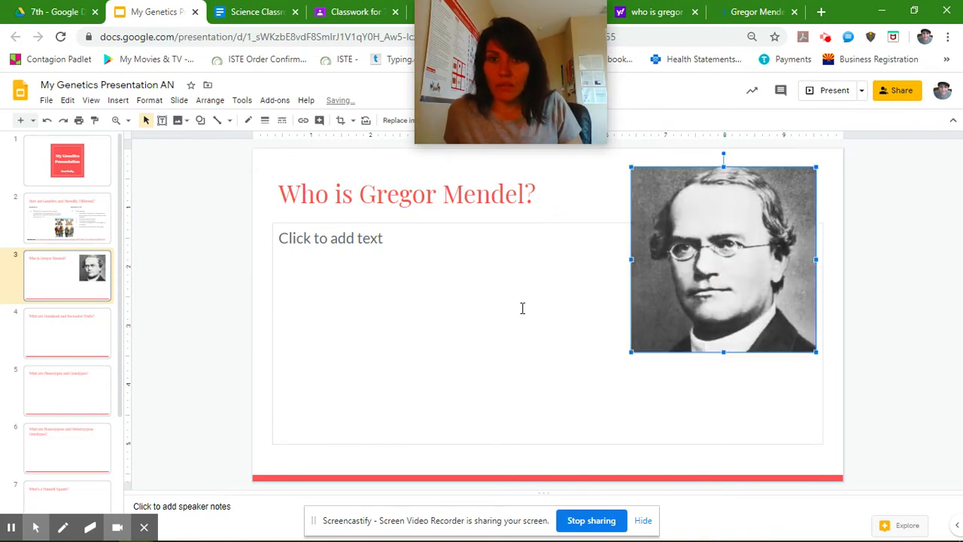
click(161, 121)
drag(262, 451, 821, 465)
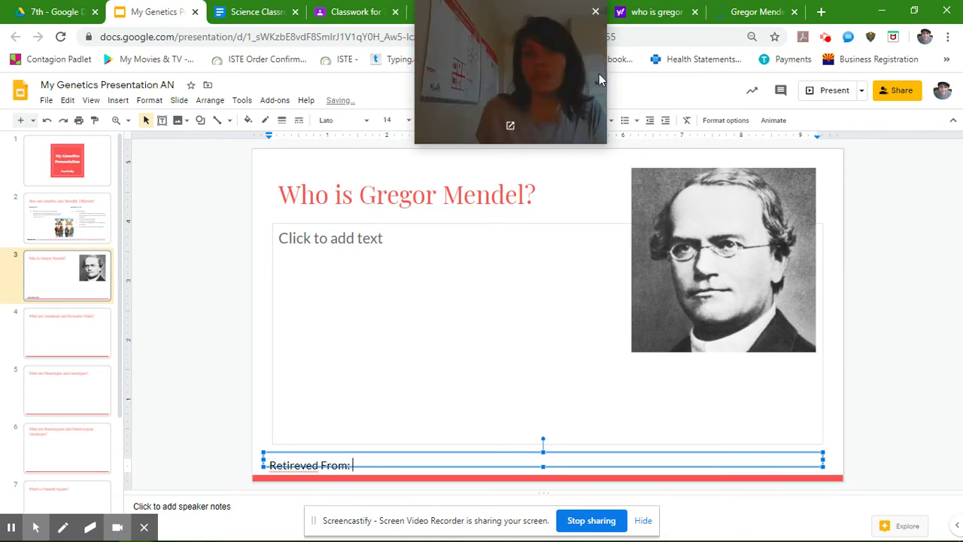
click(737, 13)
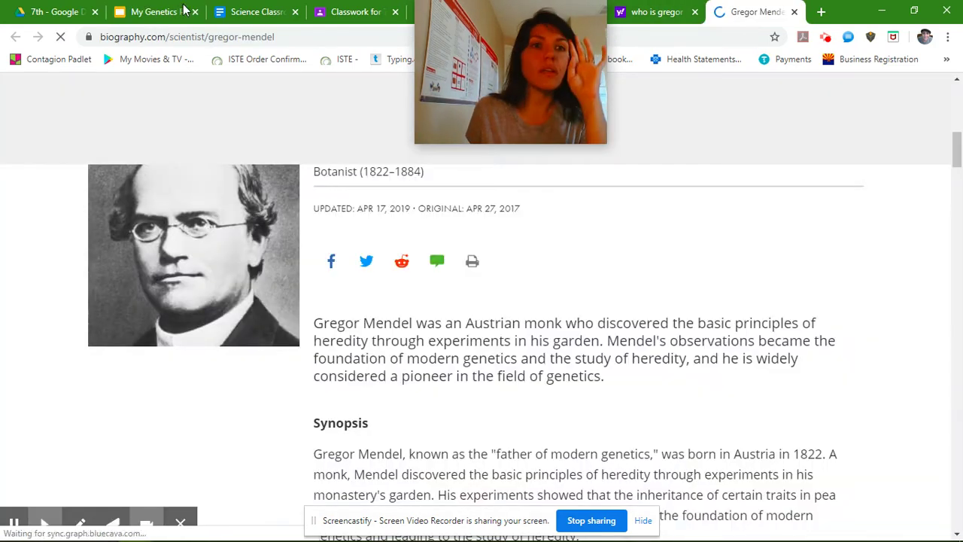
- Copy the Biography.com Gregor Mendel page URL and return to the genetics presentation
click(185, 39)
key(ctrl+c)
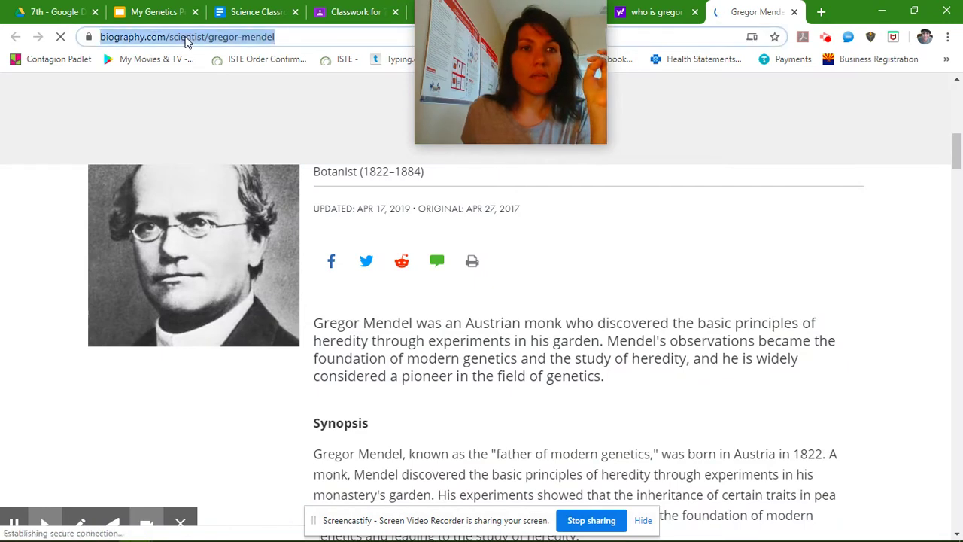
click(159, 13)
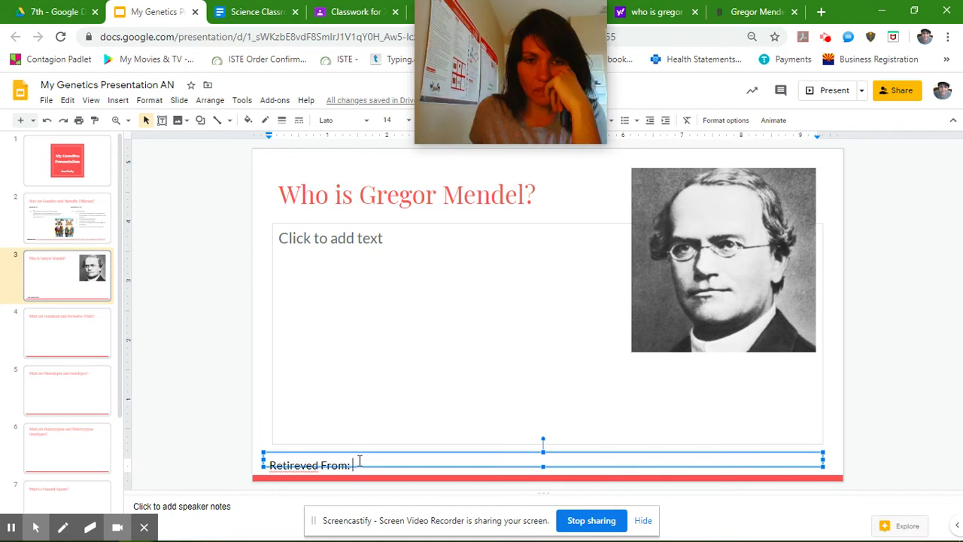
- Paste the Biography.com Mendel link once after 'Retrieved From:' on slide 3
key(ctrl+v)
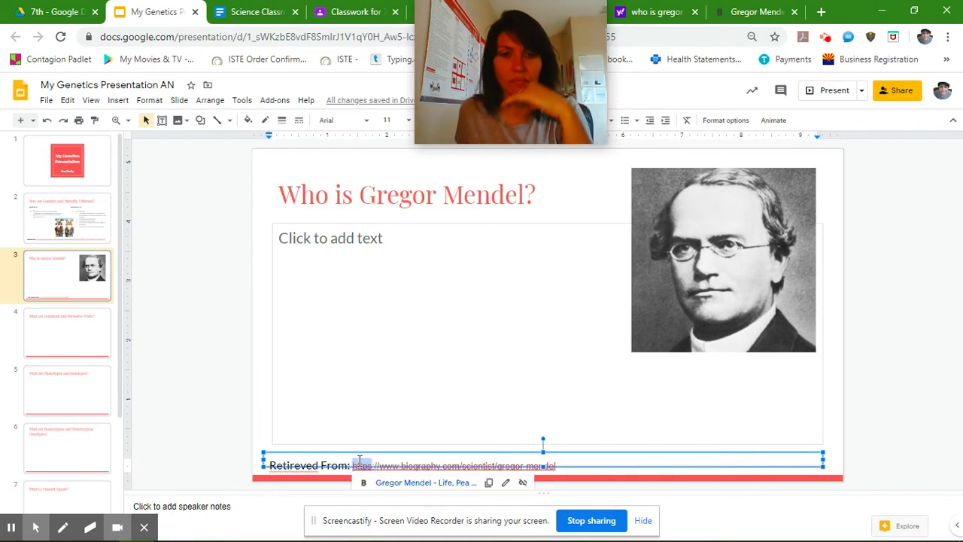
key(ctrl+v)
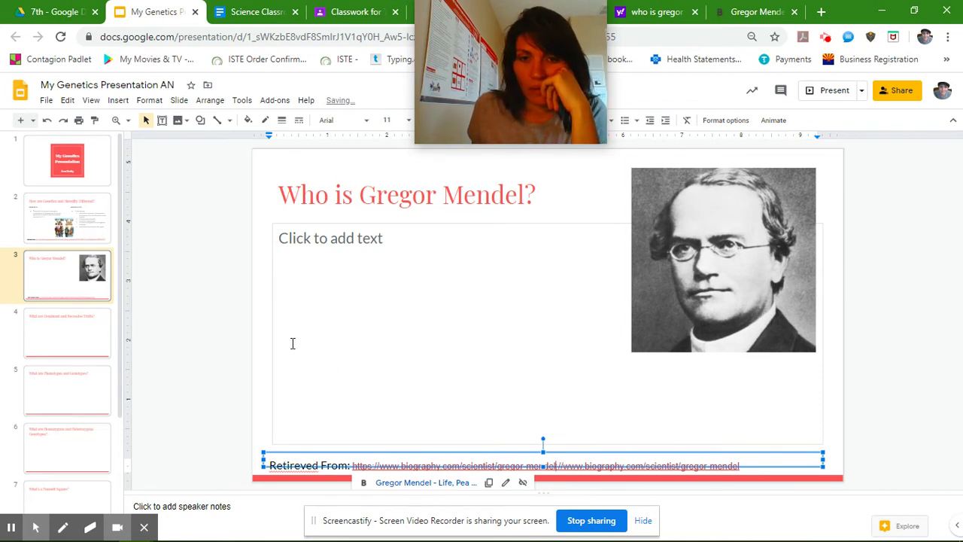
click(46, 120)
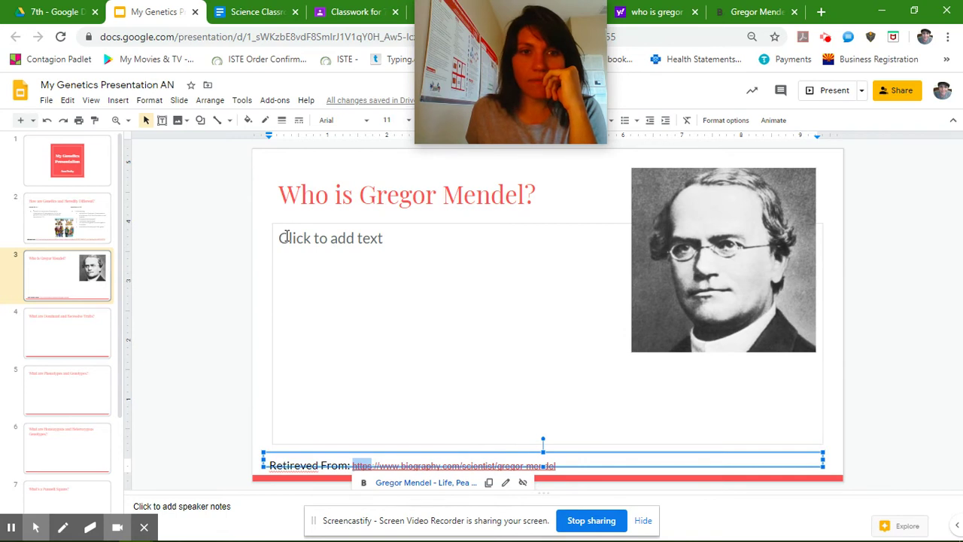
- Make slide 3's body area a bulleted list, then return to the Mendel biography
click(285, 236)
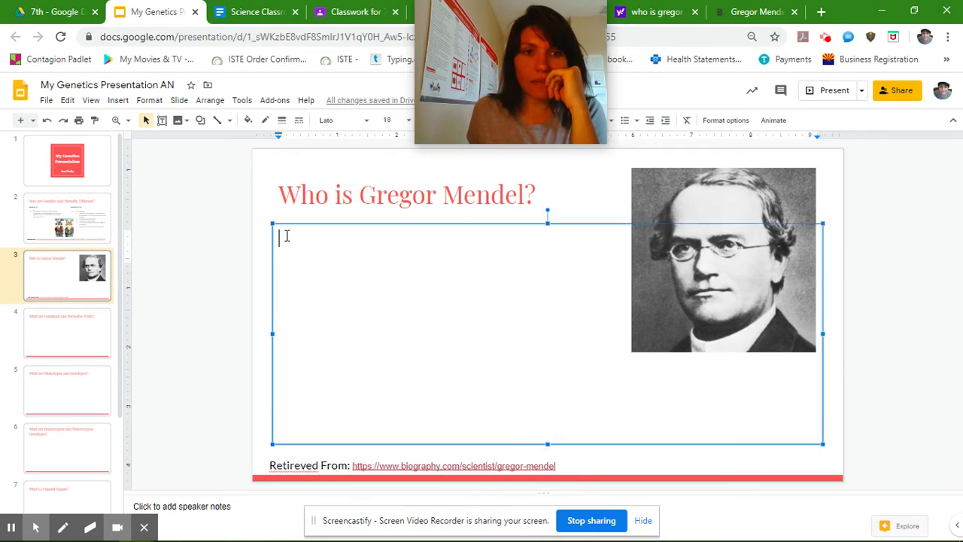
click(625, 121)
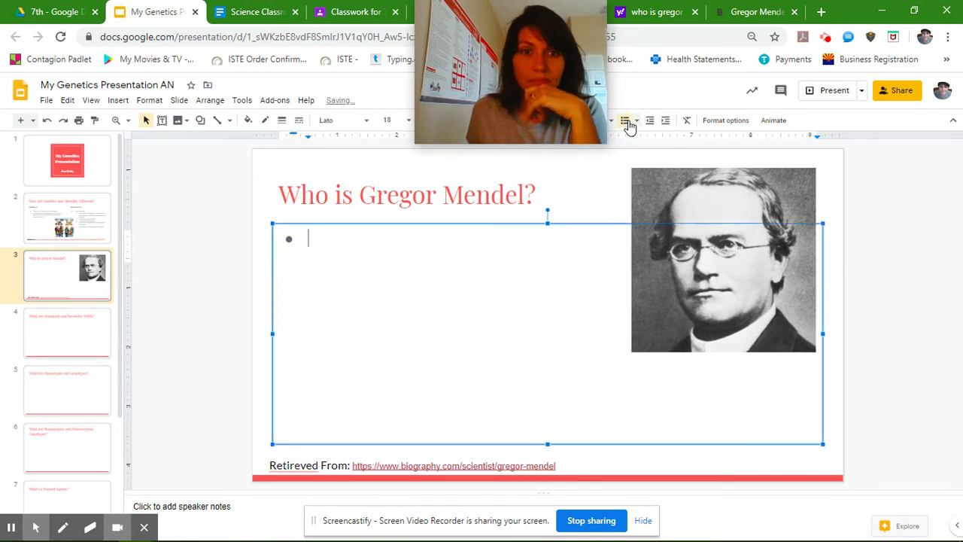
click(755, 12)
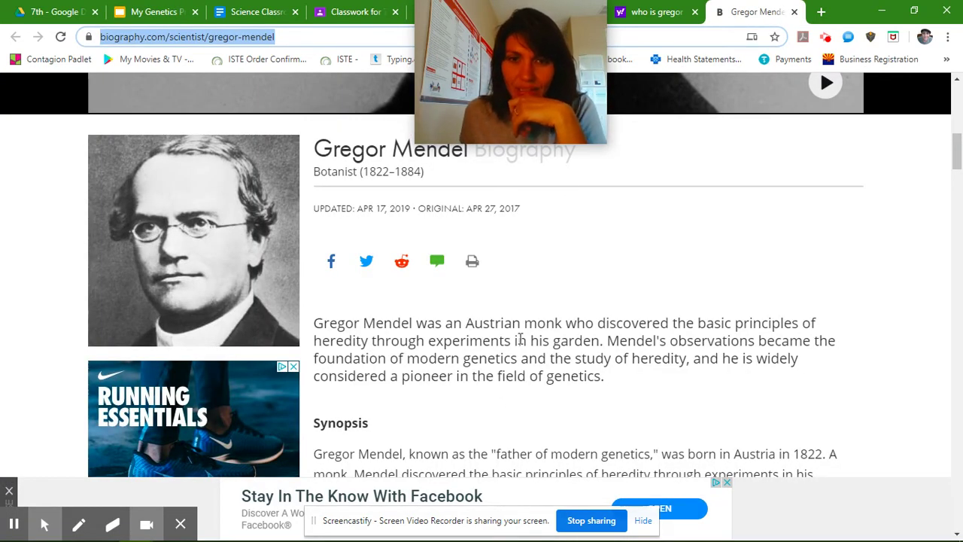
- Copy Mendel's Quick Facts, from OCCUPATION through Full Name, from the biography page
scroll(496, 362, down, 4)
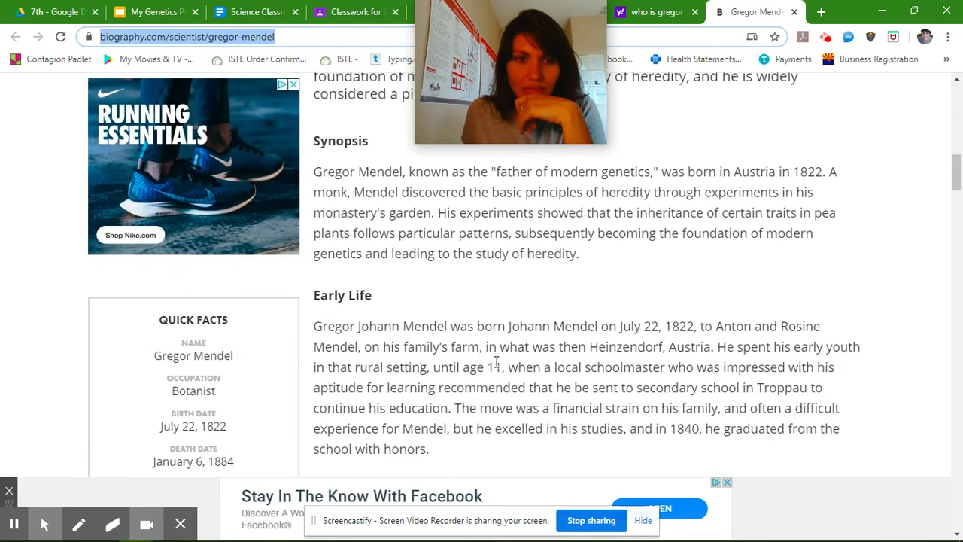
scroll(271, 358, down, 2)
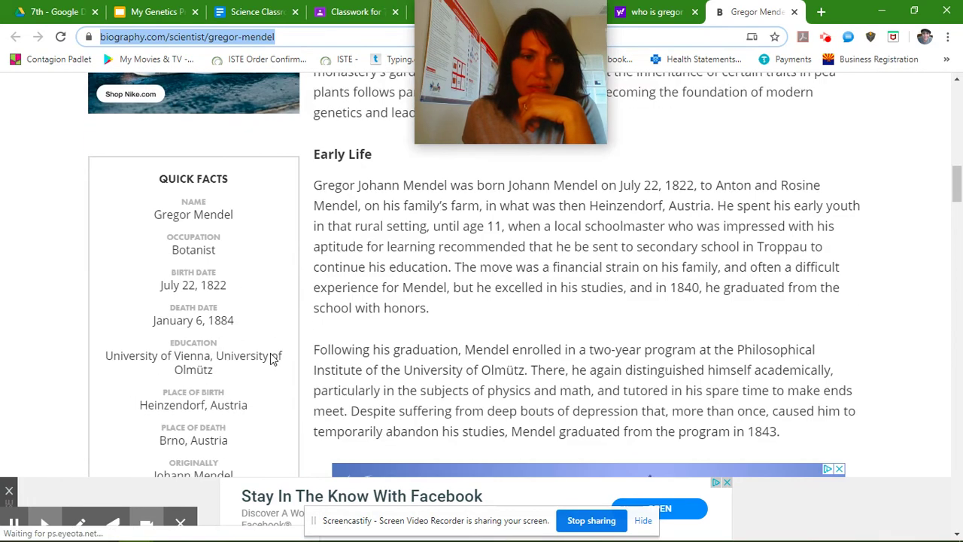
scroll(200, 284, down, 2)
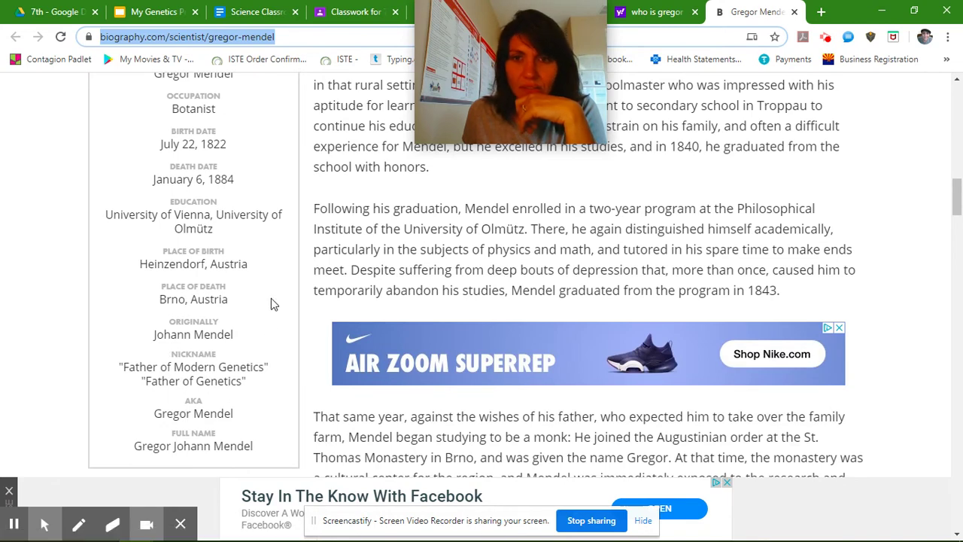
scroll(241, 251, up, 2)
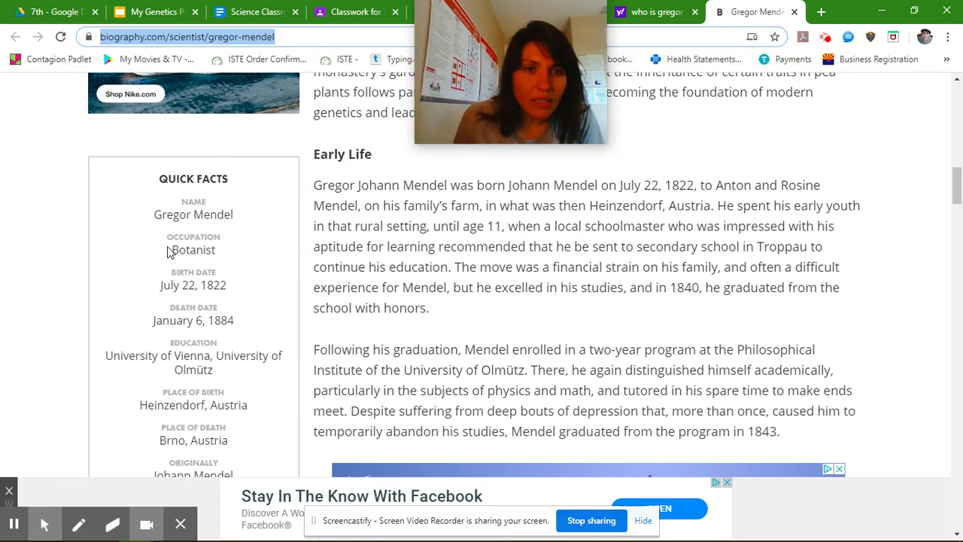
drag(167, 234, 264, 382)
scroll(230, 414, down, 3)
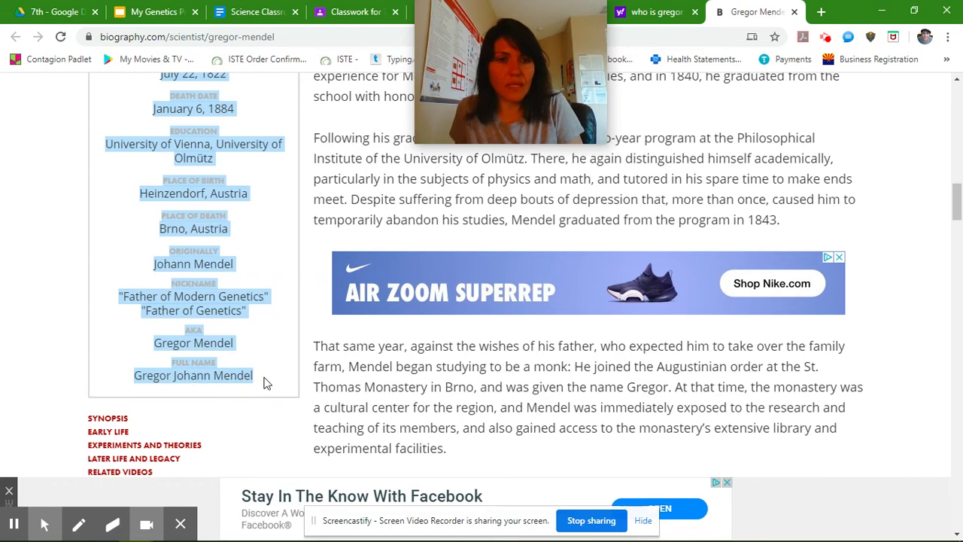
click(154, 14)
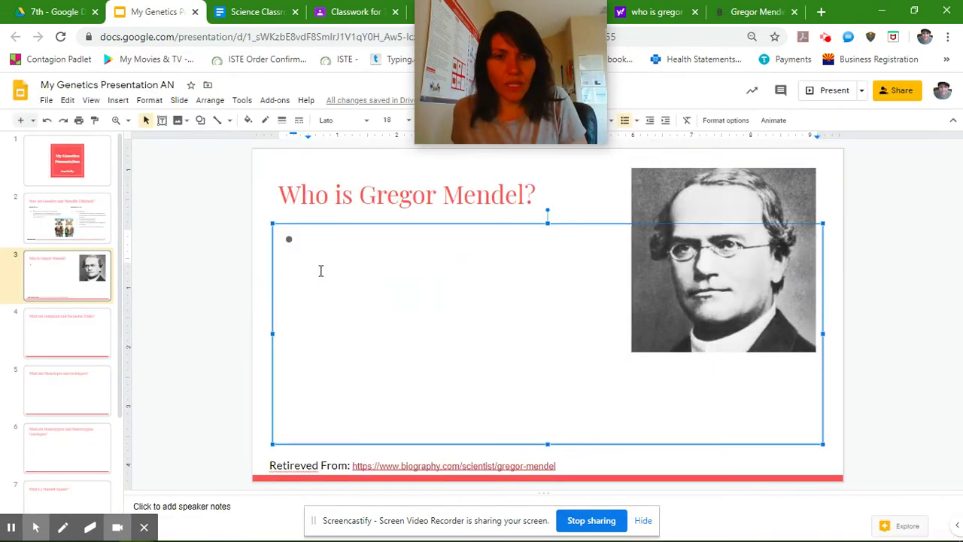
- Paste Mendel's Quick Facts into slide 3's bulleted body
key(ctrl+v)
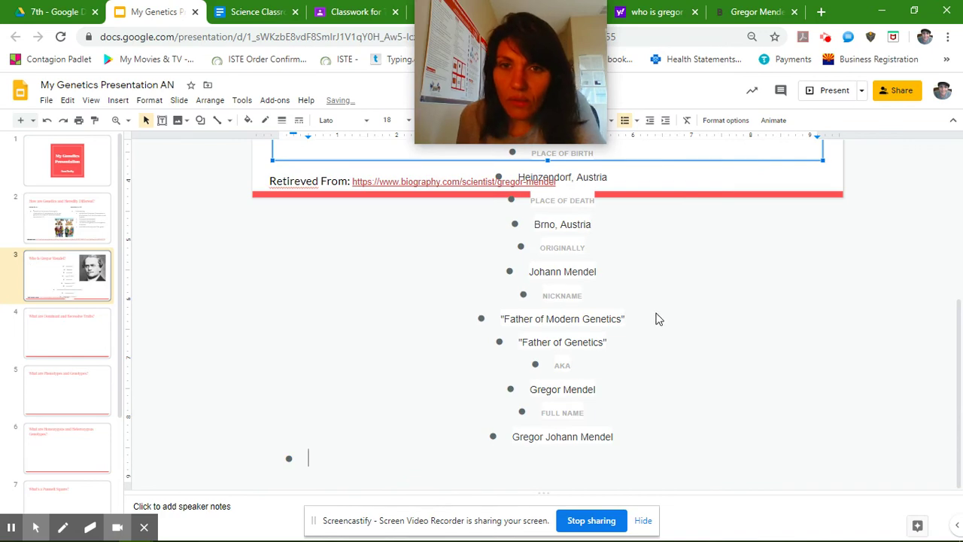
scroll(655, 318, up, 4)
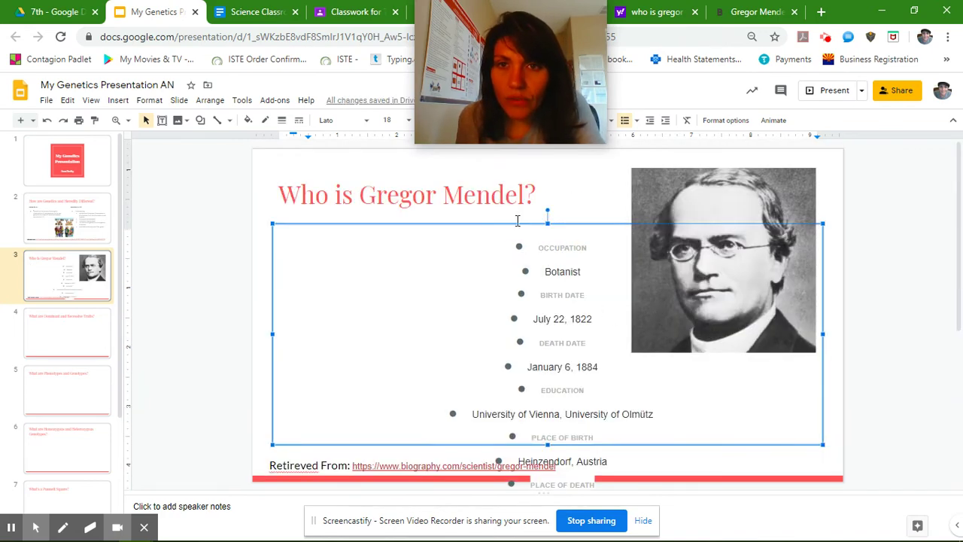
drag(512, 75, 265, 78)
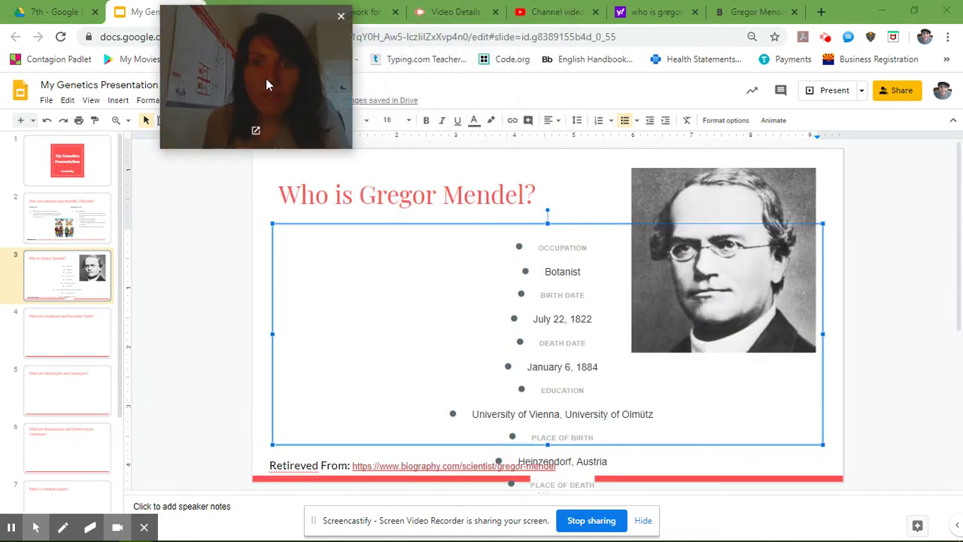
- Left-align the entire Quick Facts text box
click(549, 120)
click(553, 140)
click(499, 222)
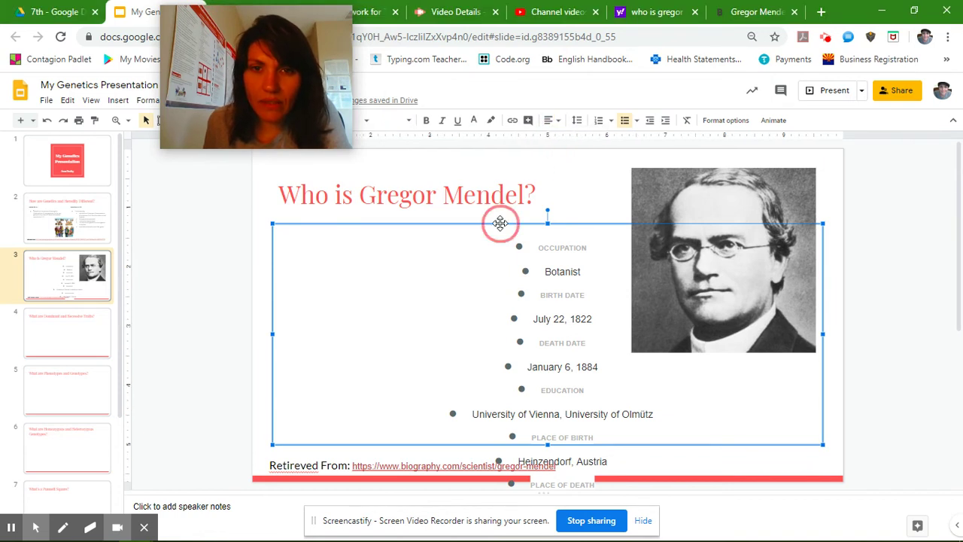
click(550, 121)
click(554, 137)
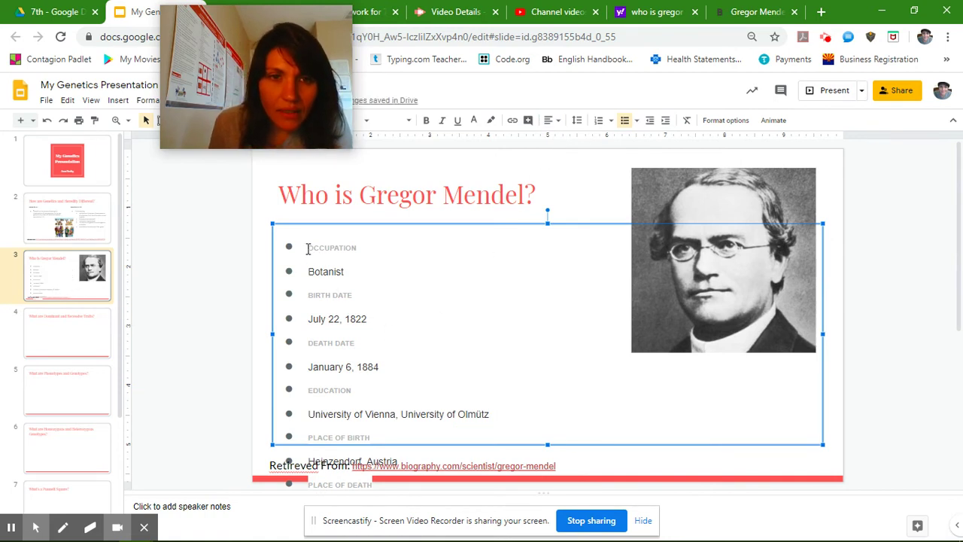
- Delete the OCCUPATION line and the education and place entries, and join each date to its label
drag(308, 249, 374, 249)
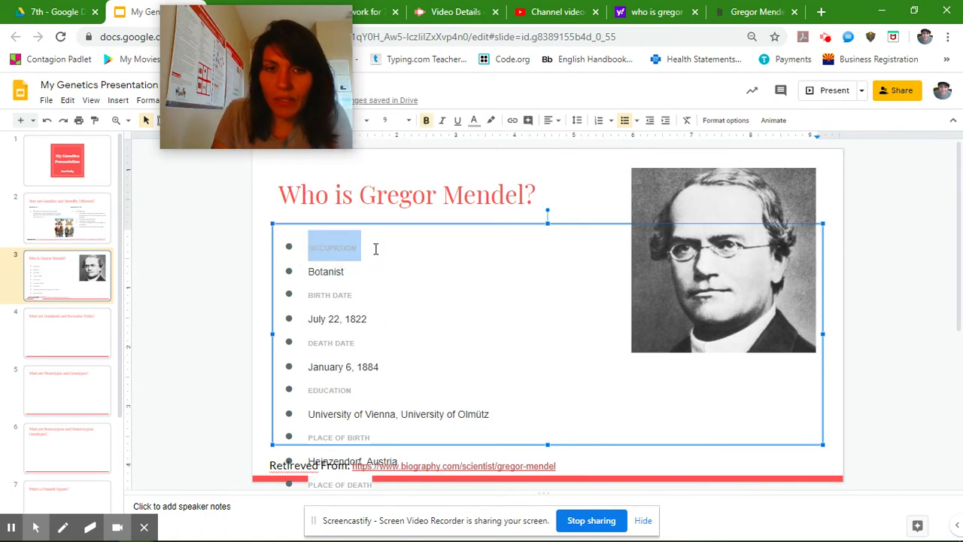
key(Delete)
key(Delete)
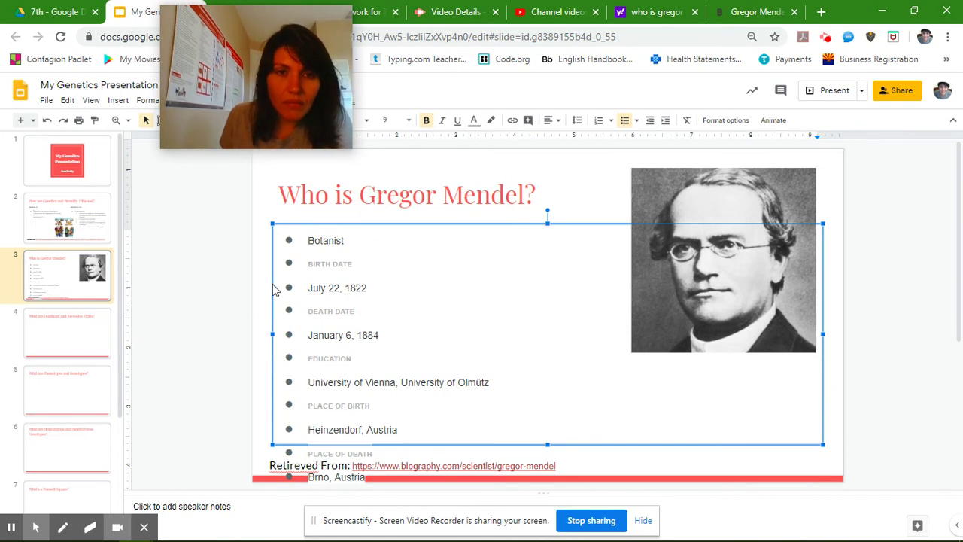
click(310, 286)
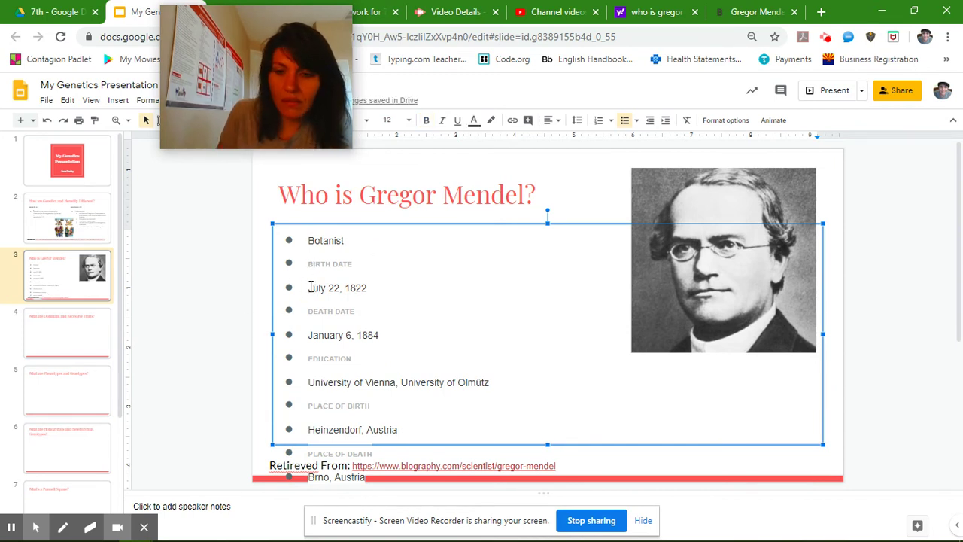
key(BackSpace)
key(BackSpace)
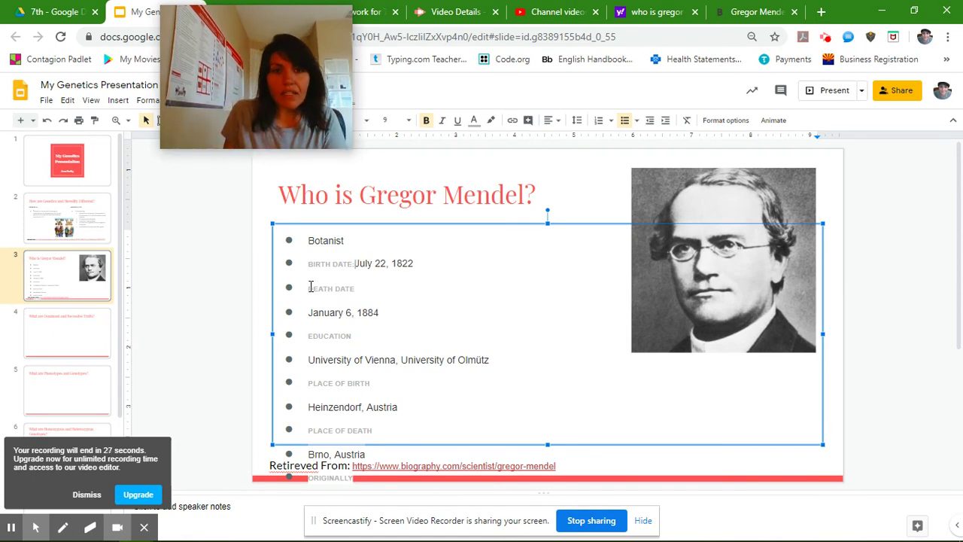
click(311, 311)
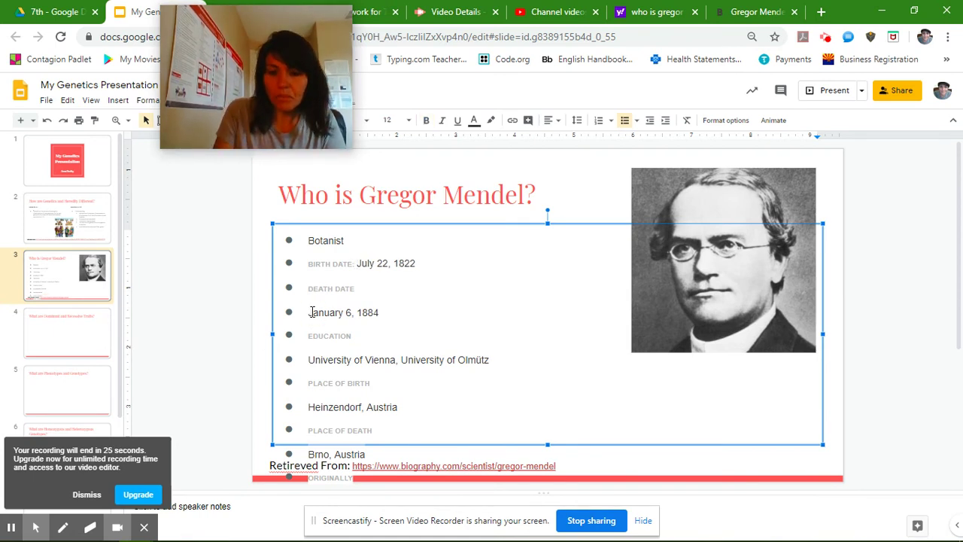
key(BackSpace)
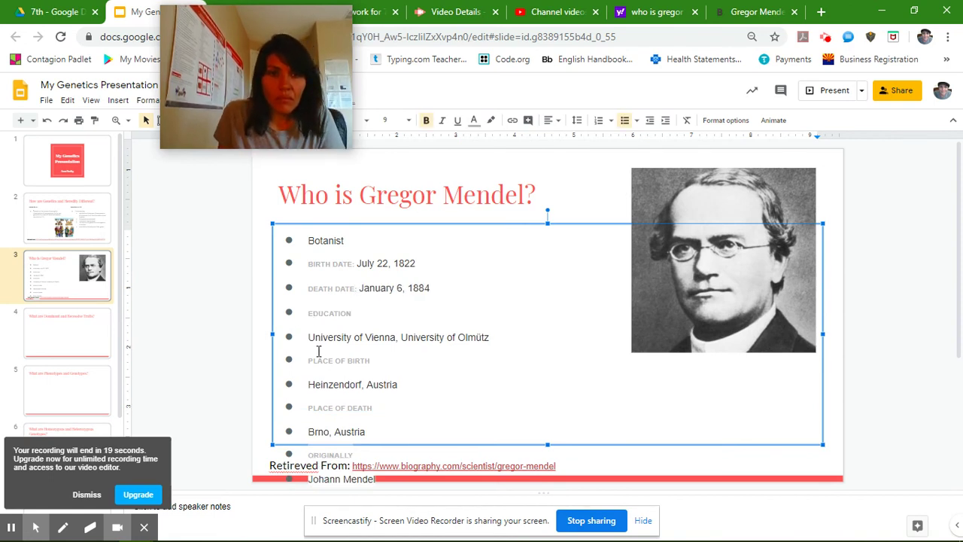
drag(308, 313, 406, 431)
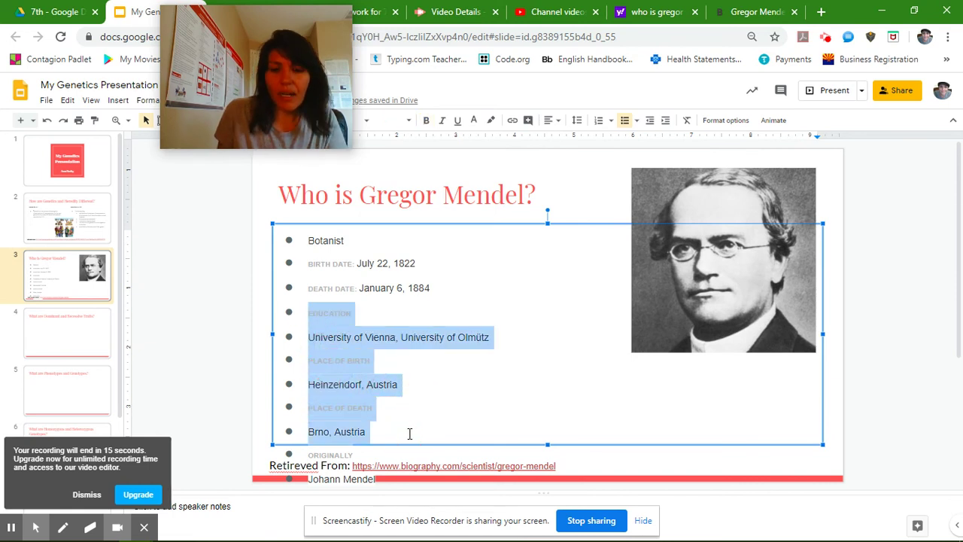
key(BackSpace)
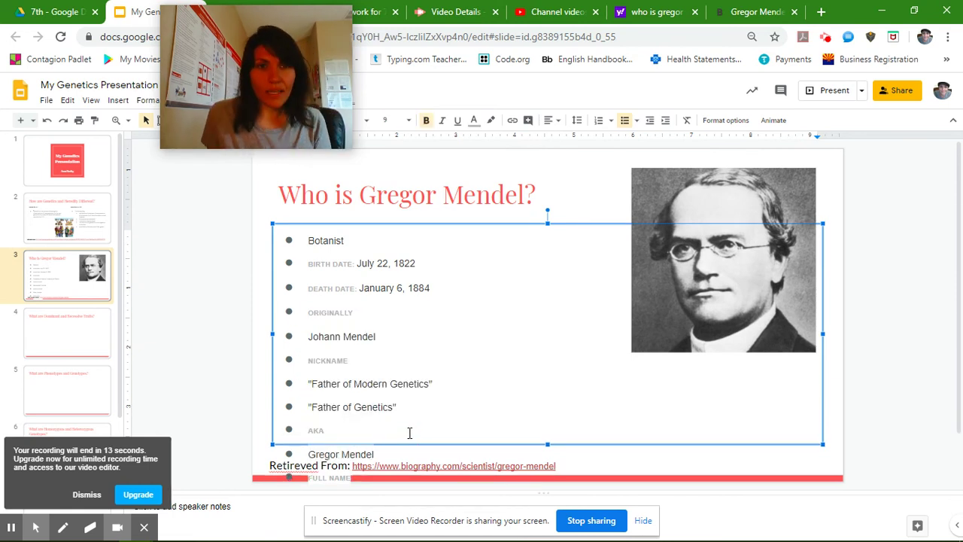